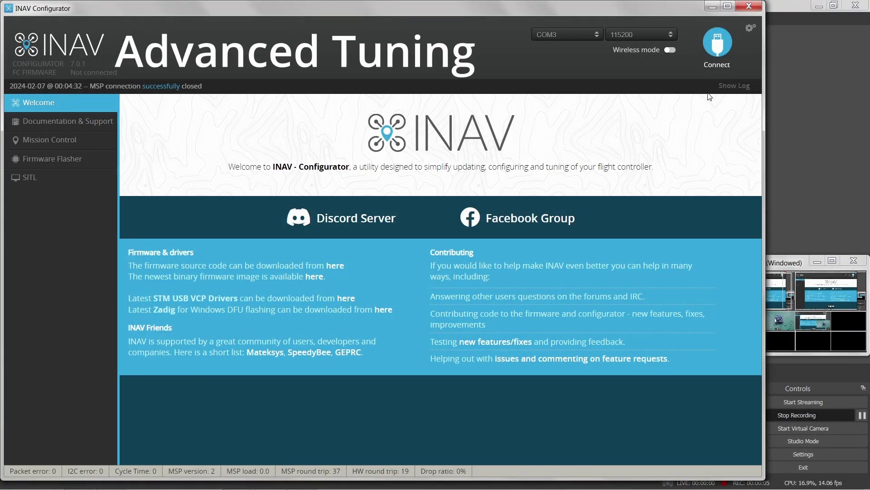
# - Connect to the flight controller, open the Advanced Tuning settings and look through the whole page
pyautogui.click(718, 43)
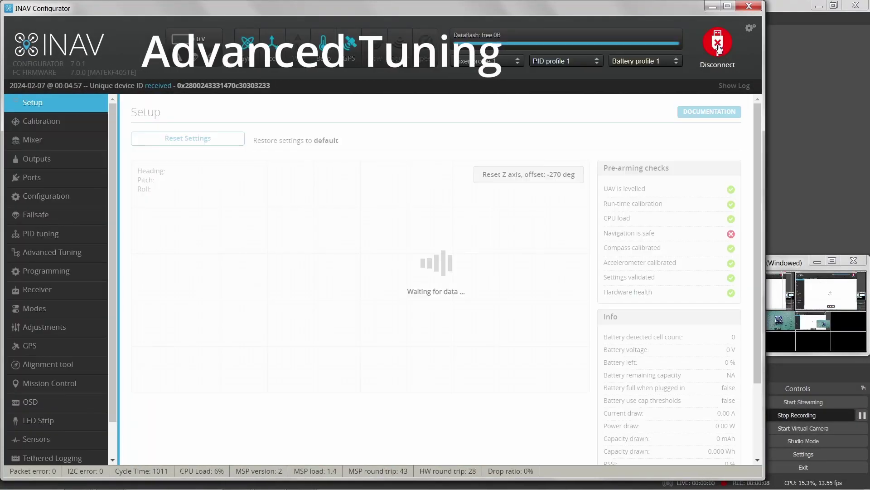
pyautogui.click(52, 252)
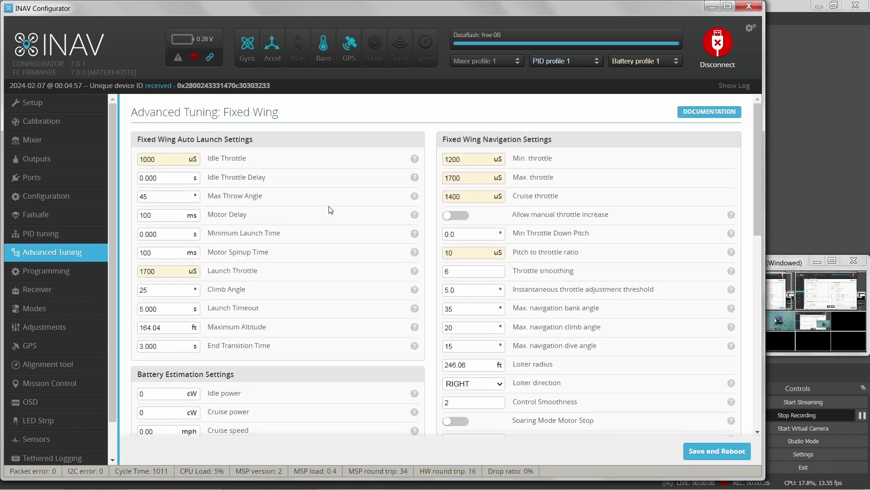
pyautogui.scroll(-1, 332, 212)
pyautogui.scroll(-15, 332, 213)
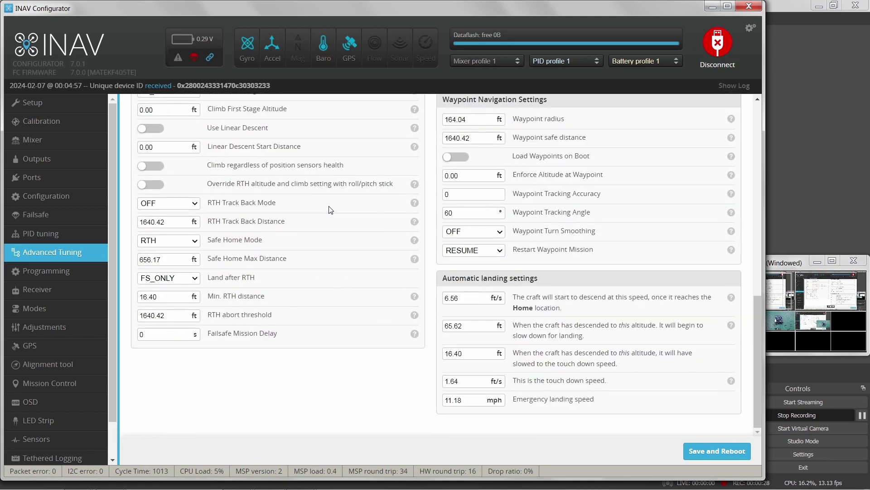
pyautogui.scroll(15, 331, 212)
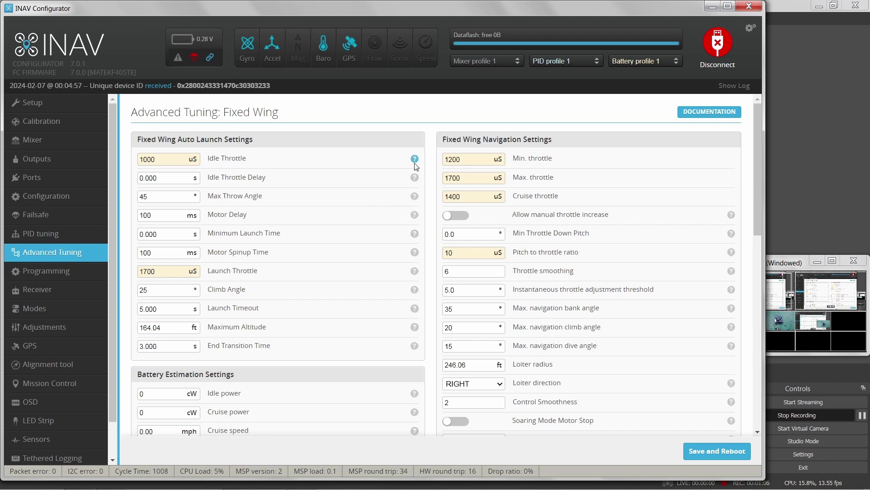
# - Set the auto launch Idle Throttle to 1400 uS and the Idle Throttle Delay to 3 s
pyautogui.moveTo(416, 203)
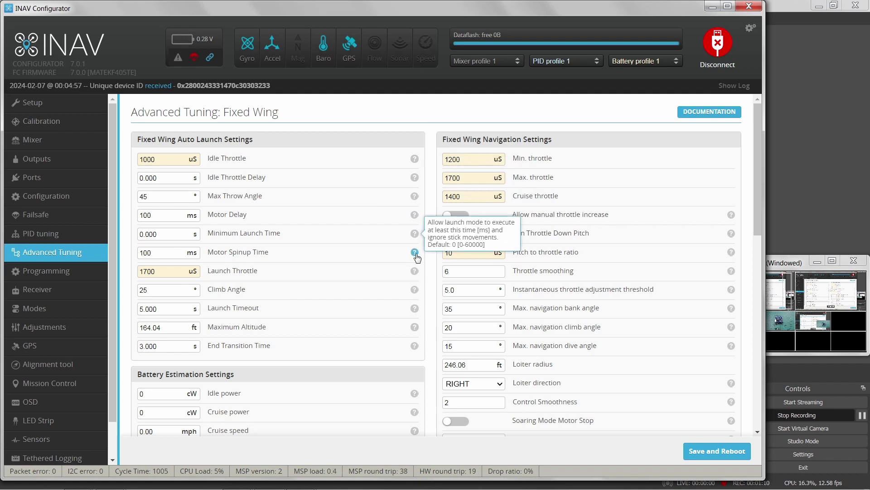
pyautogui.moveTo(416, 274)
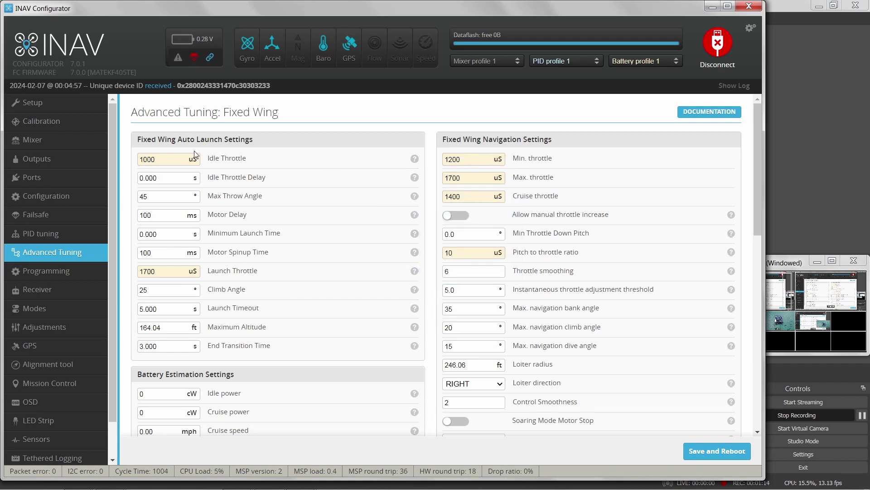
pyautogui.click(178, 154)
pyautogui.write('4')
pyautogui.click(143, 180)
pyautogui.write('3')
pyautogui.press('Delete')
# - Set the auto launch Launch Throttle to 1750 uS, Max Throw Angle to 75° and Minimum Launch Time to 1 s
pyautogui.click(152, 271)
pyautogui.write('5')
pyautogui.click(156, 199)
pyautogui.press('Left')
pyautogui.press('BackSpace')
pyautogui.write('7')
pyautogui.moveTo(415, 217)
pyautogui.click(162, 158)
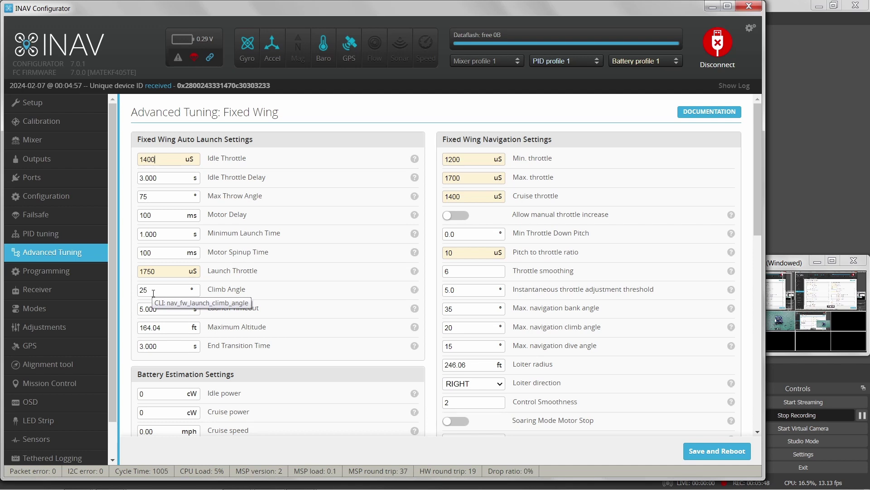
# - Set the auto launch Motor Spinup Time to 250 ms and the Launch Timeout to 7 s
pyautogui.click(142, 252)
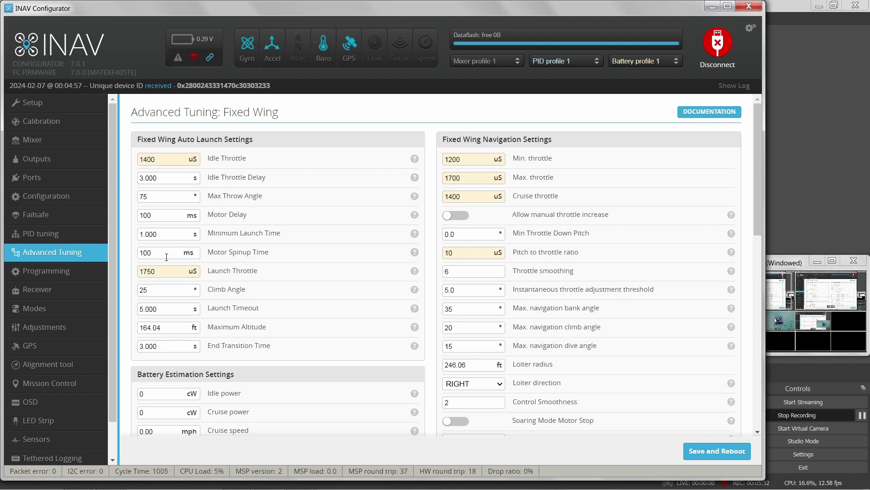
pyautogui.press('BackSpace')
pyautogui.press('BackSpace')
pyautogui.write('250')
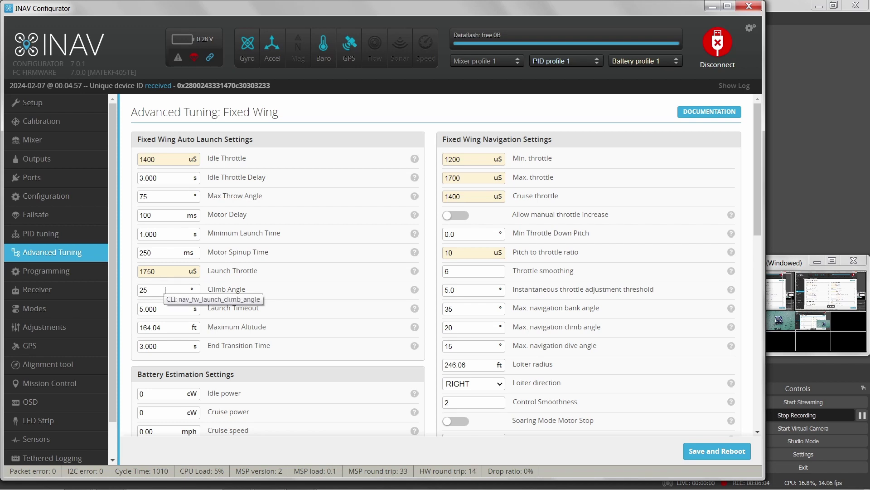
pyautogui.click(142, 308)
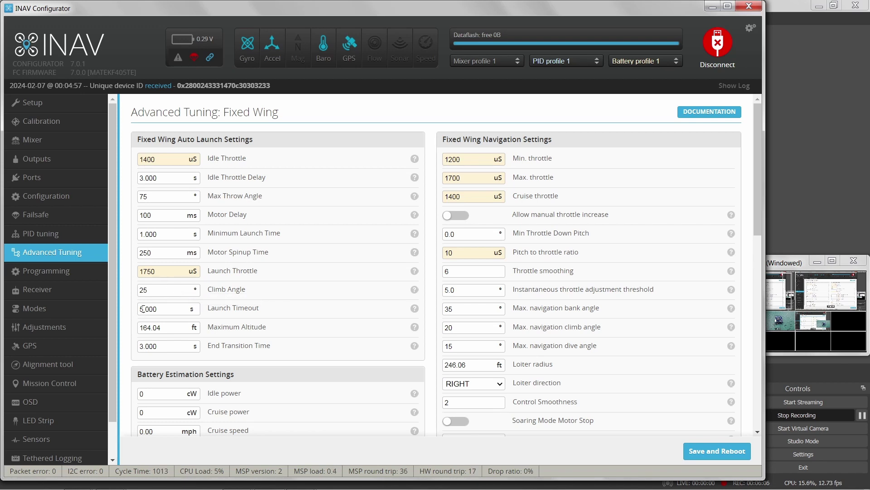
pyautogui.press('BackSpace')
pyautogui.write('7')
# - Set the auto launch Maximum Altitude to 150 ft and check the End Transition Time help
pyautogui.click(165, 331)
pyautogui.press('BackSpace')
pyautogui.press('BackSpace')
pyautogui.press('BackSpace')
pyautogui.press('BackSpace')
pyautogui.press('BackSpace')
pyautogui.write('50')
pyautogui.click(172, 346)
pyautogui.moveTo(416, 348)
pyautogui.scroll(-3, 338, 346)
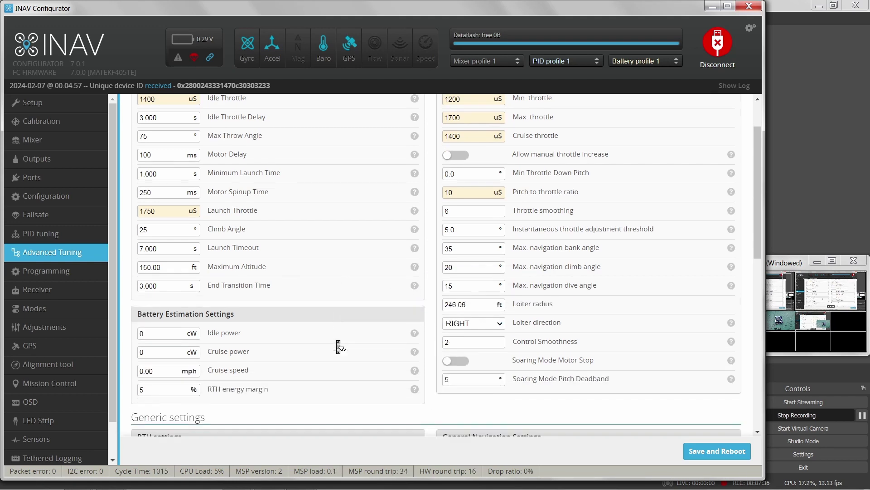
pyautogui.scroll(3, 338, 347)
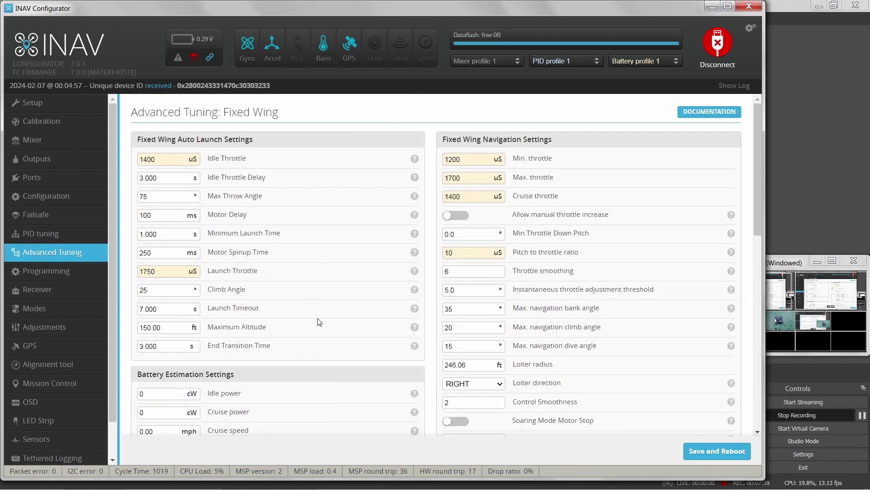
# - Examine the Battery Estimation Settings and the available RTH altitude mode options in the RTH settings
pyautogui.scroll(-2, 320, 323)
pyautogui.scroll(-2, 320, 324)
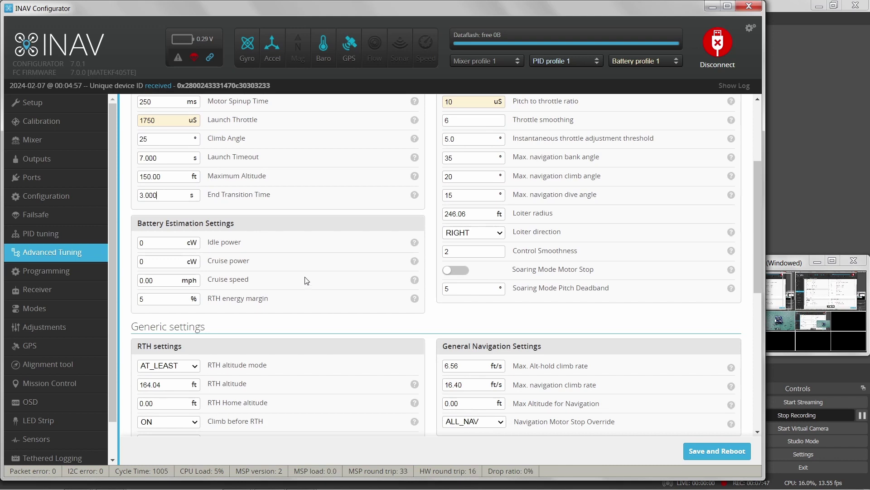
pyautogui.scroll(-3, 305, 283)
pyautogui.scroll(-2, 307, 283)
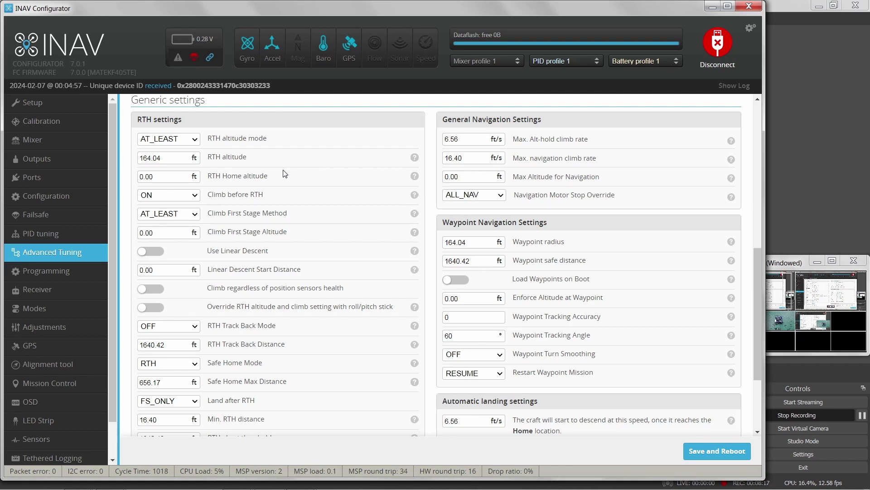
pyautogui.click(196, 140)
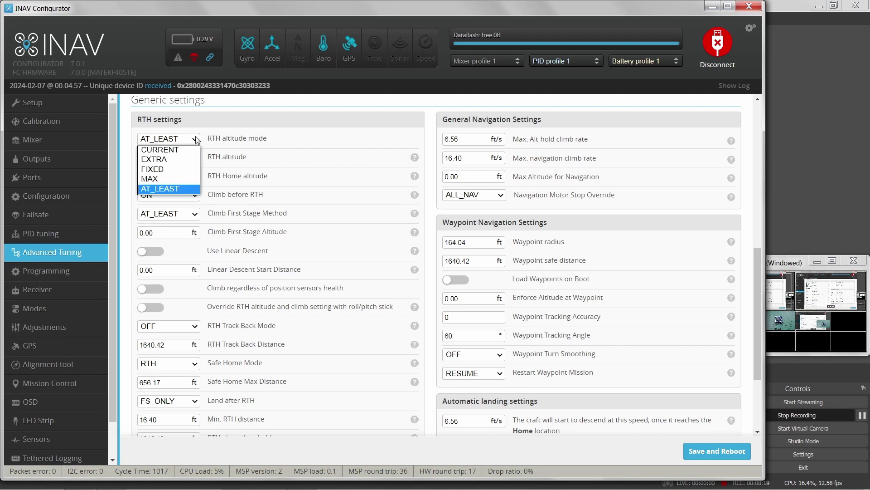
pyautogui.click(197, 139)
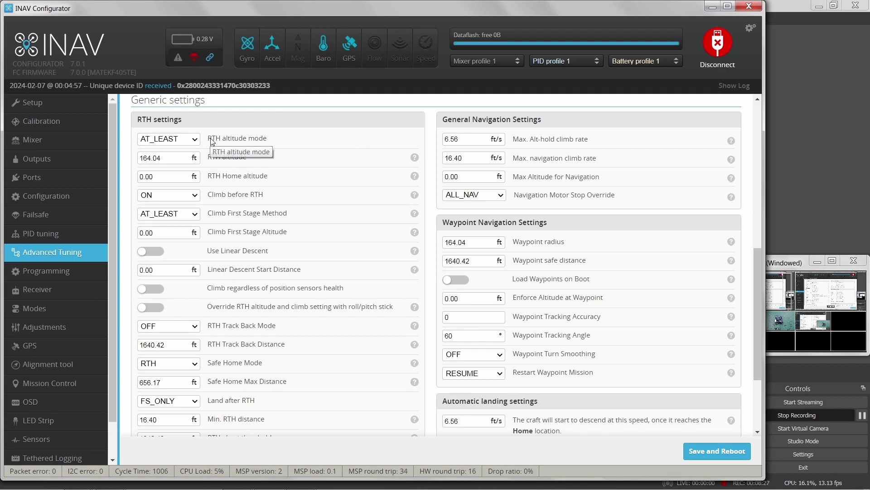
pyautogui.click(194, 140)
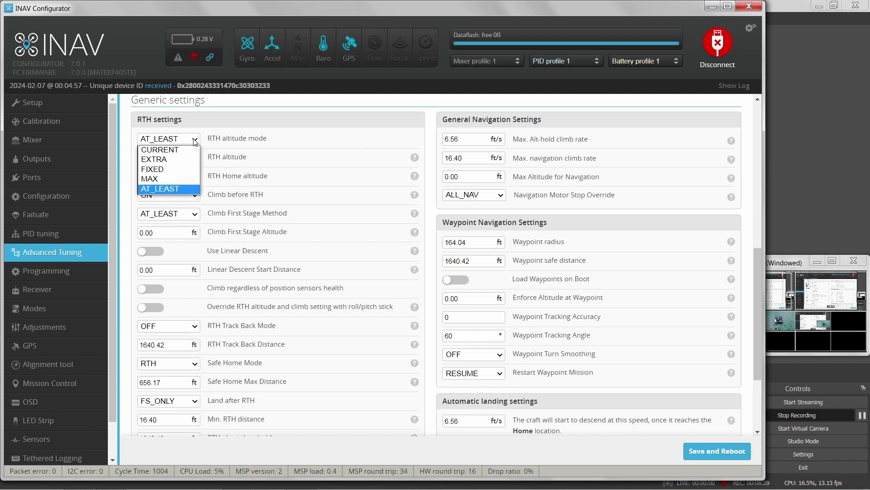
pyautogui.click(262, 161)
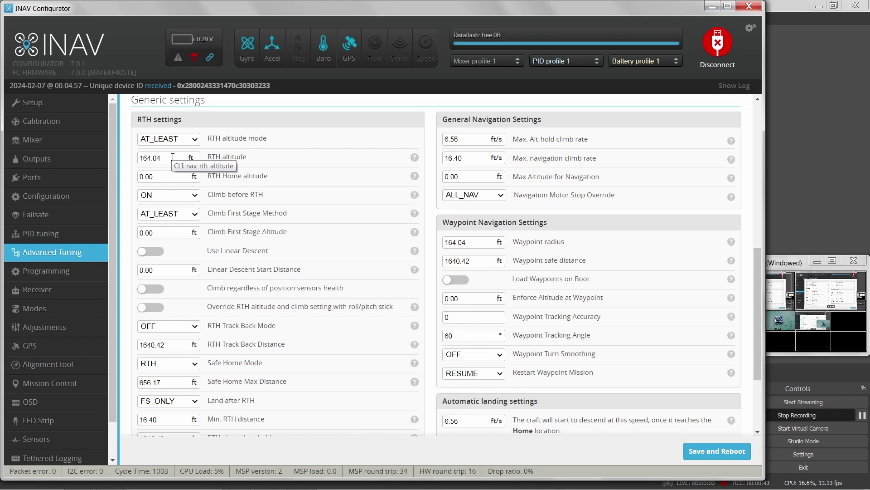
pyautogui.click(195, 140)
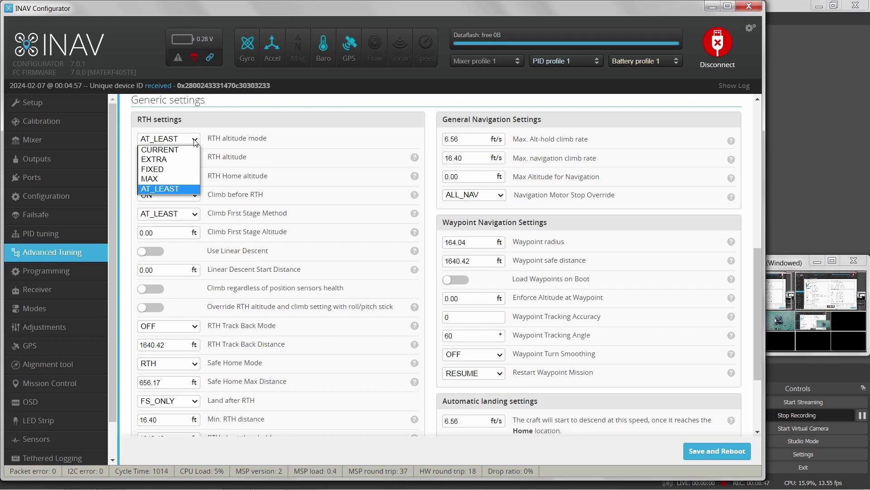
pyautogui.click(195, 143)
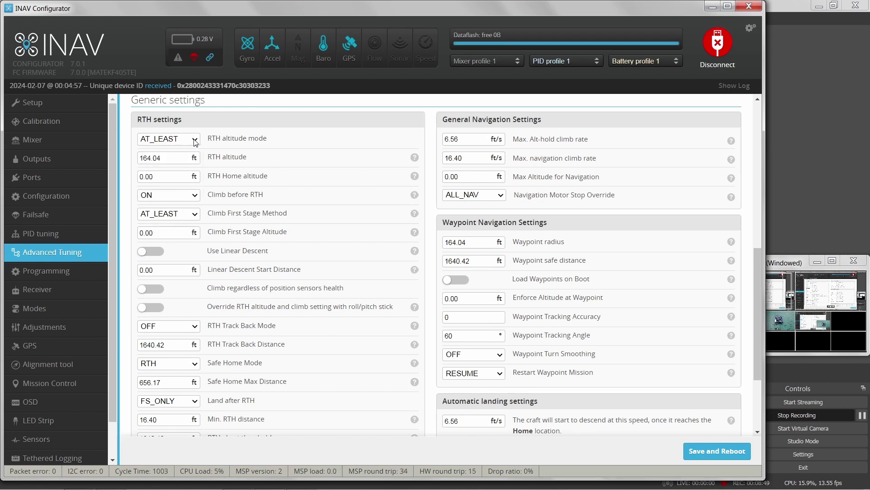
# - Set the RTH altitude to 150 ft
pyautogui.press('BackSpace')
pyautogui.press('BackSpace')
pyautogui.press('BackSpace')
pyautogui.press('BackSpace')
pyautogui.press('BackSpace')
pyautogui.write('50')
# - Set the RTH Home altitude to 150 ft and Climb before RTH to OFF
pyautogui.click(175, 177)
pyautogui.press('BackSpace')
pyautogui.write('150')
pyautogui.scroll(2, 203, 178)
pyautogui.scroll(1, 203, 181)
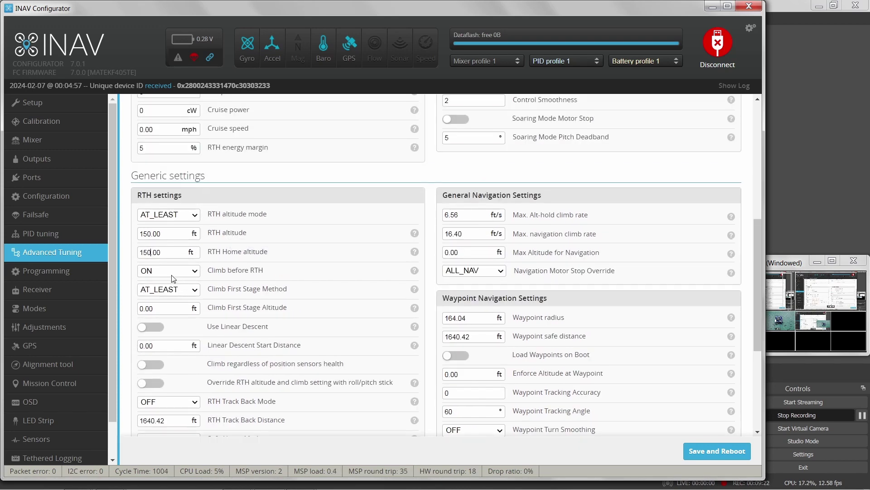
pyautogui.click(195, 275)
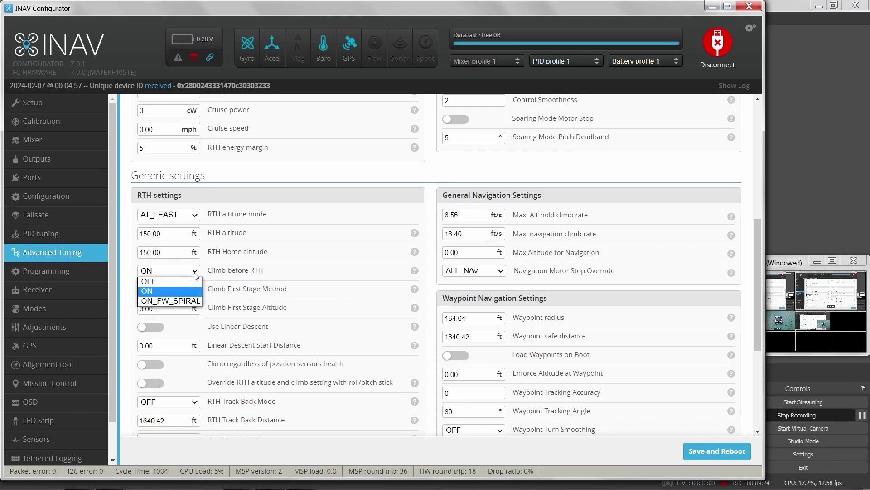
pyautogui.click(180, 281)
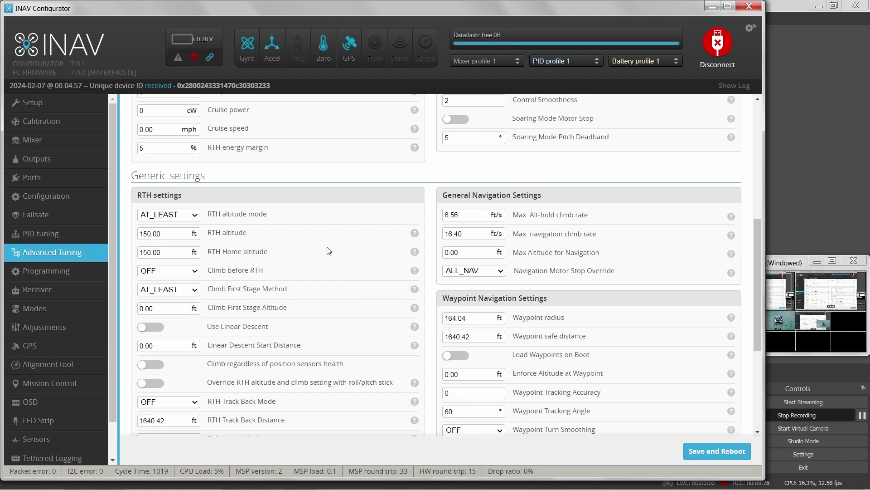
# - Set the RTH altitude to 350 ft
pyautogui.scroll(-1, 353, 242)
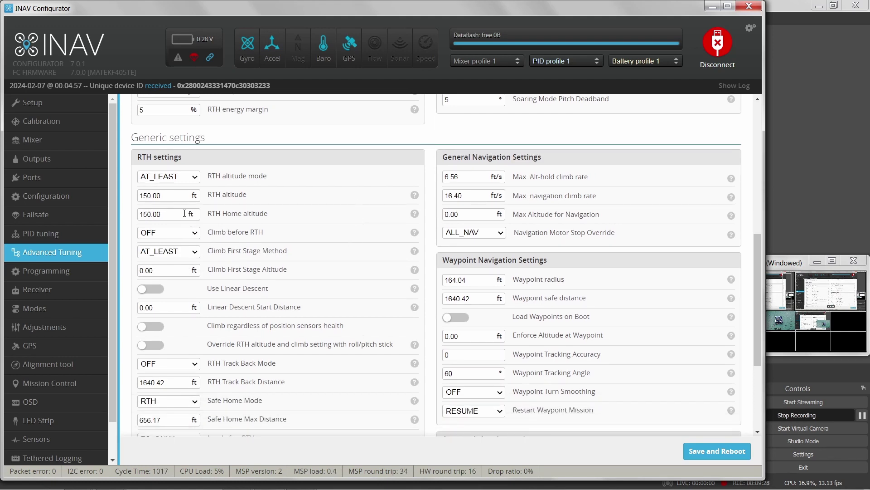
pyautogui.click(150, 195)
pyautogui.press('BackSpace')
pyautogui.press('BackSpace')
pyautogui.write('350')
# - Switch Climb before RTH to ON and back to OFF
pyautogui.click(196, 234)
pyautogui.click(186, 252)
pyautogui.click(195, 234)
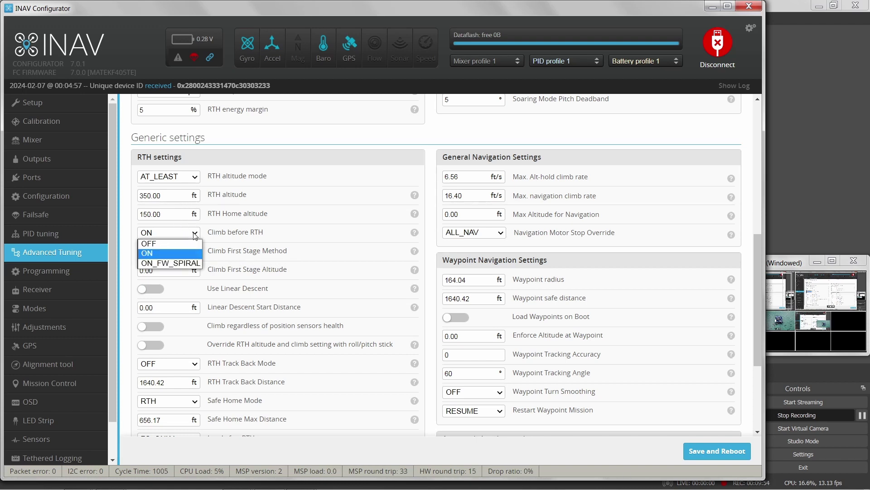
pyautogui.click(182, 244)
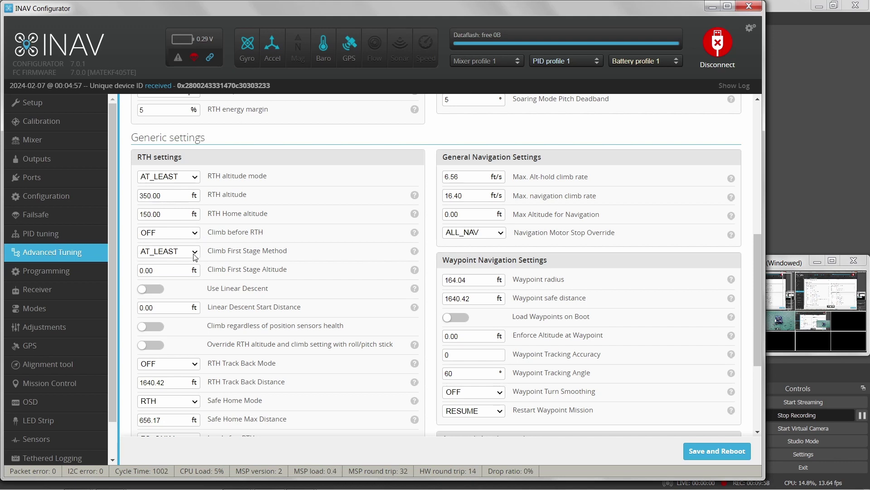
# - Check the Climb First Stage Method options and help, and enable Use Linear Descent
pyautogui.click(194, 253)
pyautogui.click(195, 257)
pyautogui.moveTo(416, 256)
pyautogui.click(162, 292)
# - Try a Linear Descent Start Distance of 1000 ft and return it to 0 ft
pyautogui.click(145, 307)
pyautogui.press('BackSpace')
pyautogui.write('1000')
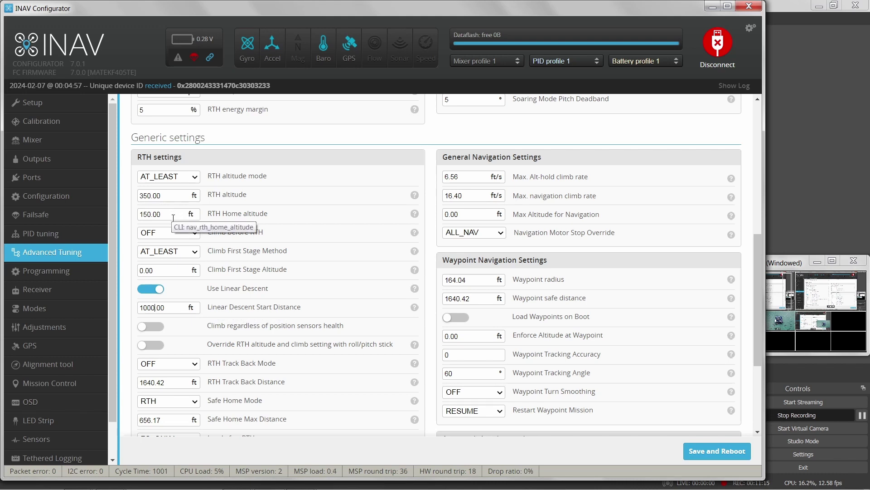
pyautogui.press('BackSpace')
pyautogui.press('BackSpace')
pyautogui.press('BackSpace')
pyautogui.press('BackSpace')
pyautogui.write('0')
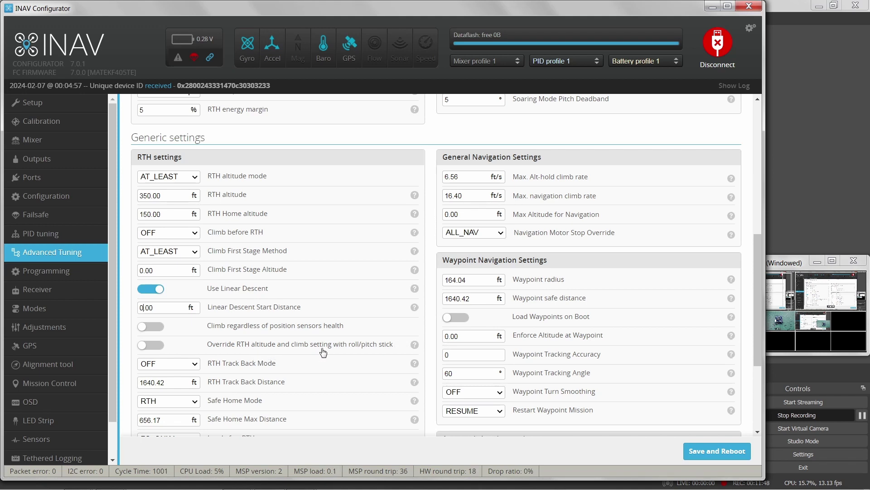
# - Toggle the roll/pitch stick override of RTH altitude and climb on and back off
pyautogui.click(158, 348)
pyautogui.click(158, 348)
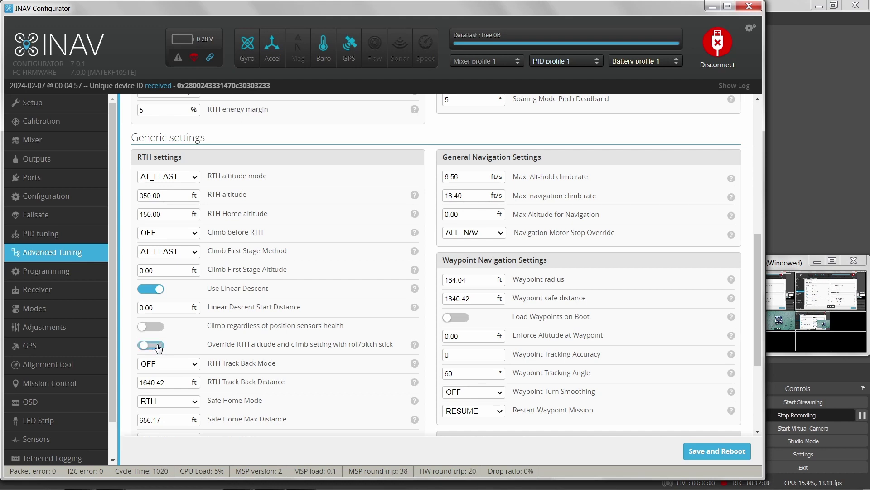
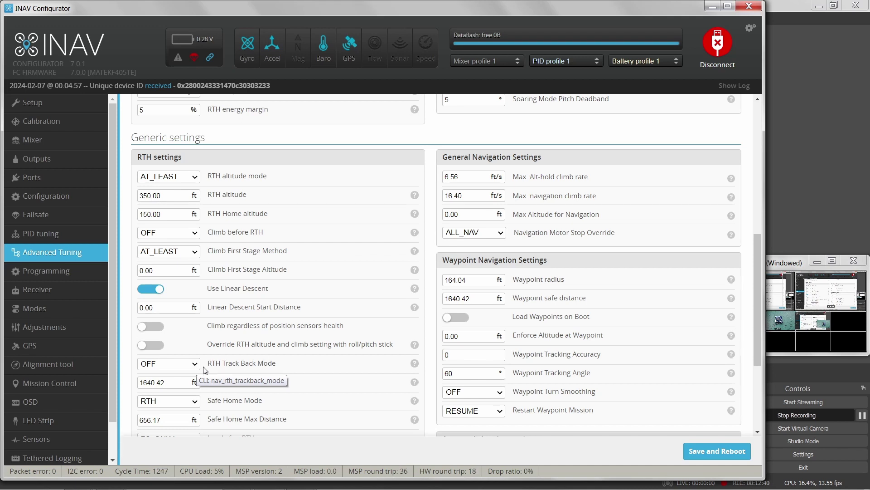
# - Switch RTH Track Back Mode to ON and on to FS, and set Safe Home Mode to OFF
pyautogui.scroll(-2, 316, 369)
pyautogui.scroll(-2, 316, 369)
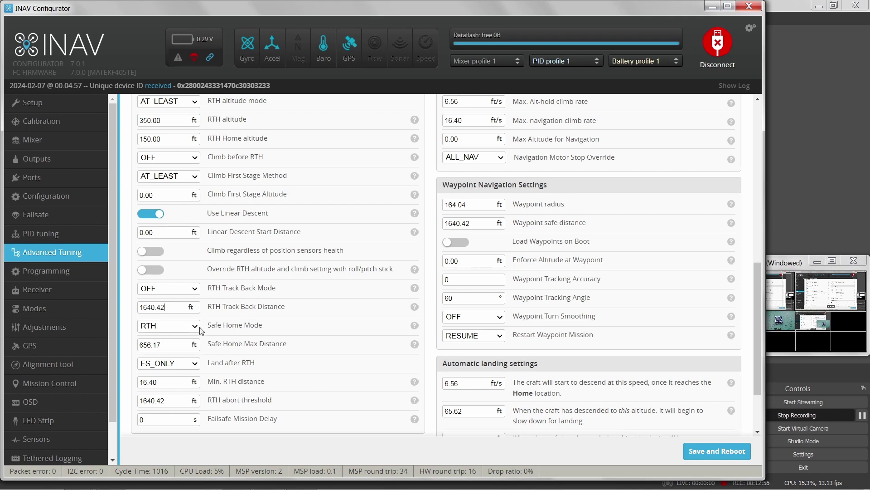
pyautogui.scroll(1, 197, 327)
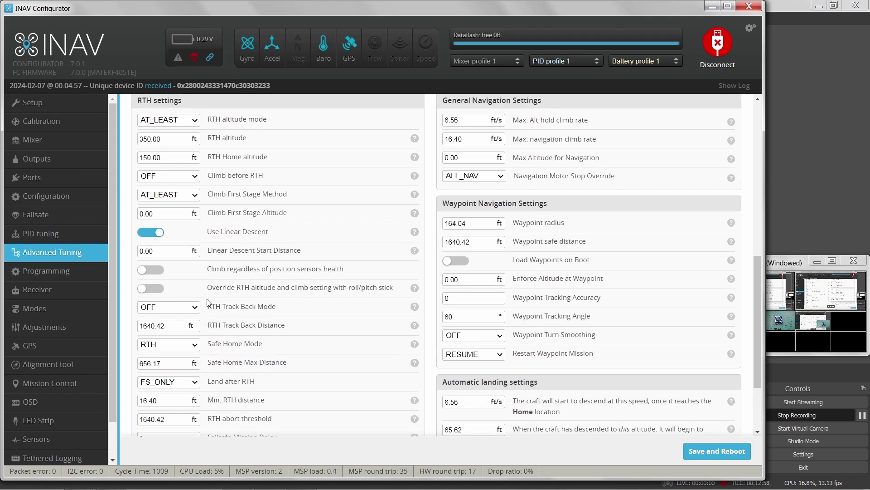
pyautogui.click(196, 307)
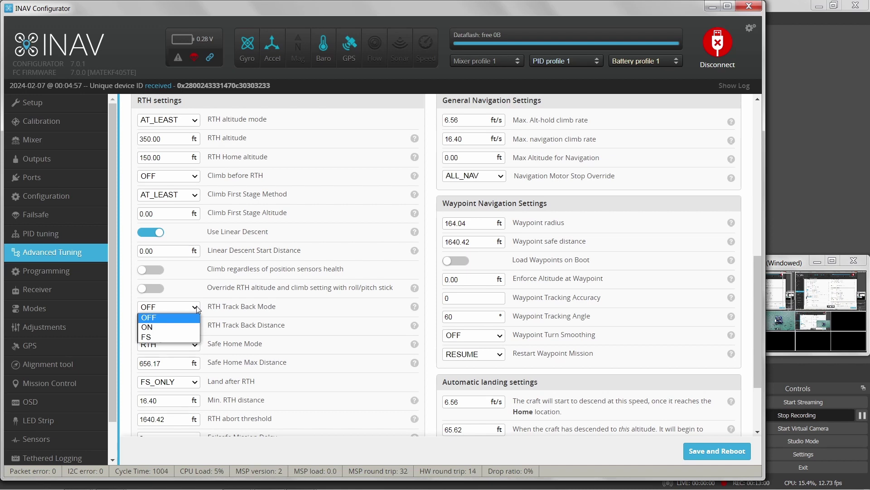
pyautogui.click(178, 327)
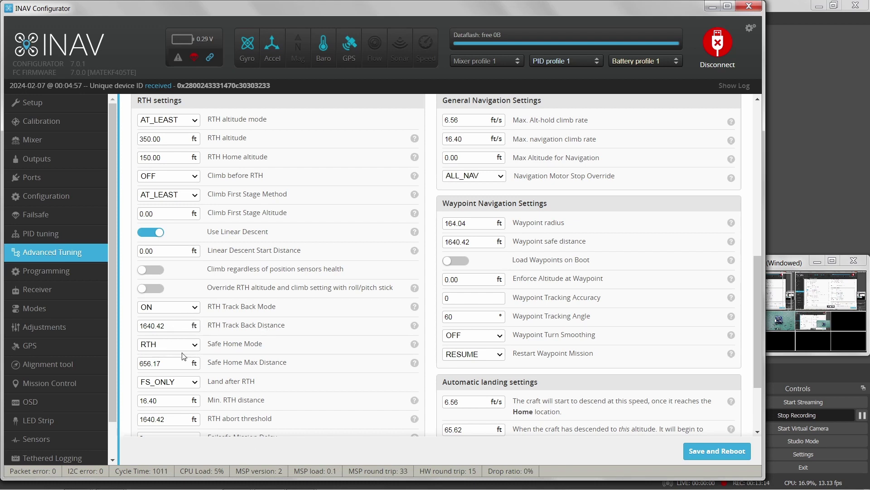
pyautogui.click(194, 310)
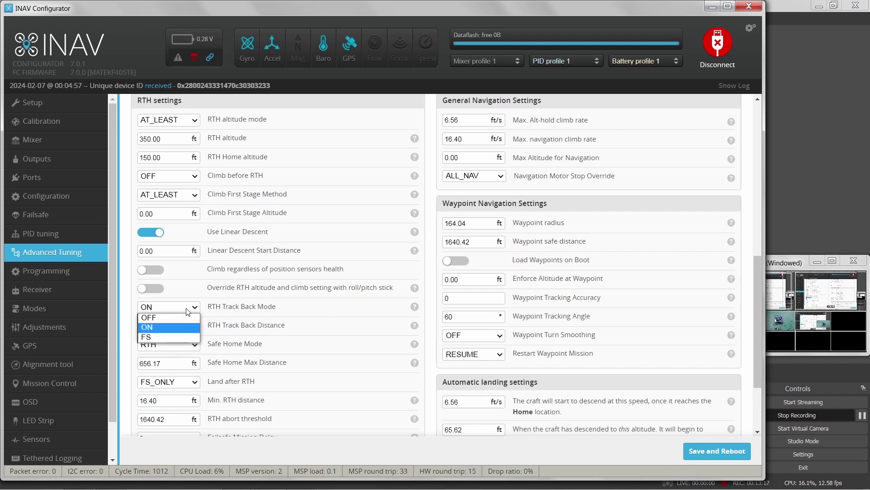
pyautogui.click(166, 335)
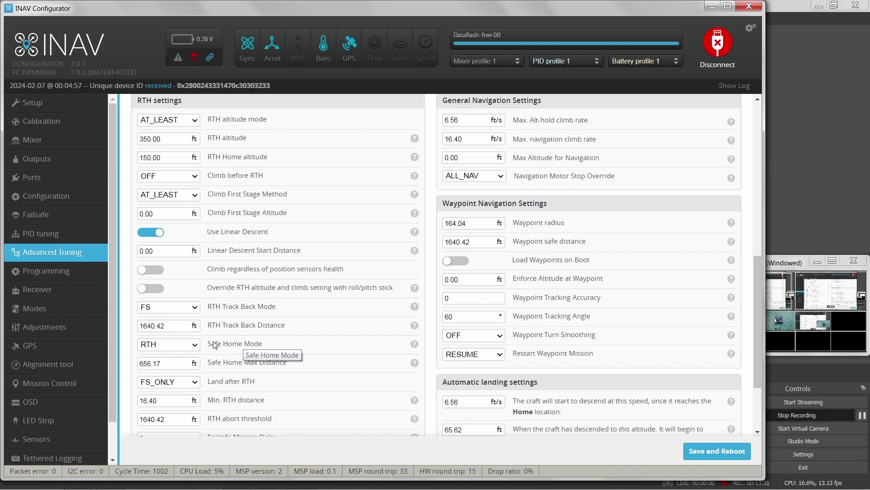
pyautogui.click(195, 345)
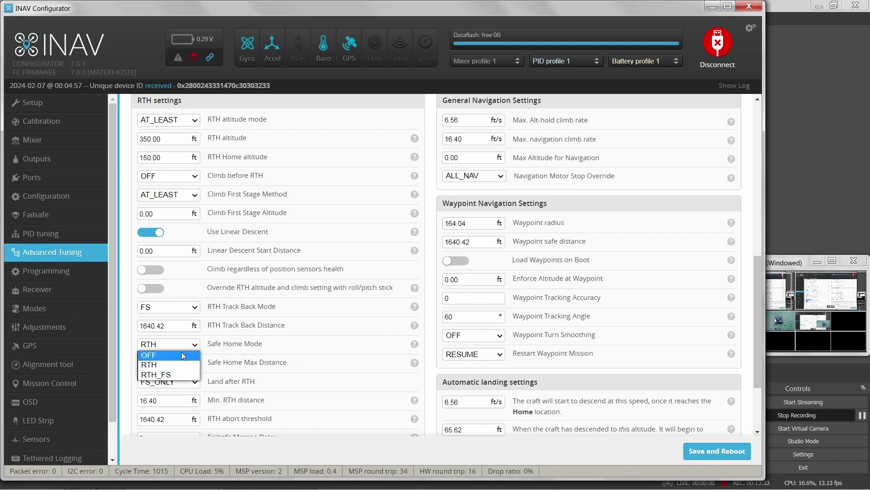
pyautogui.click(181, 355)
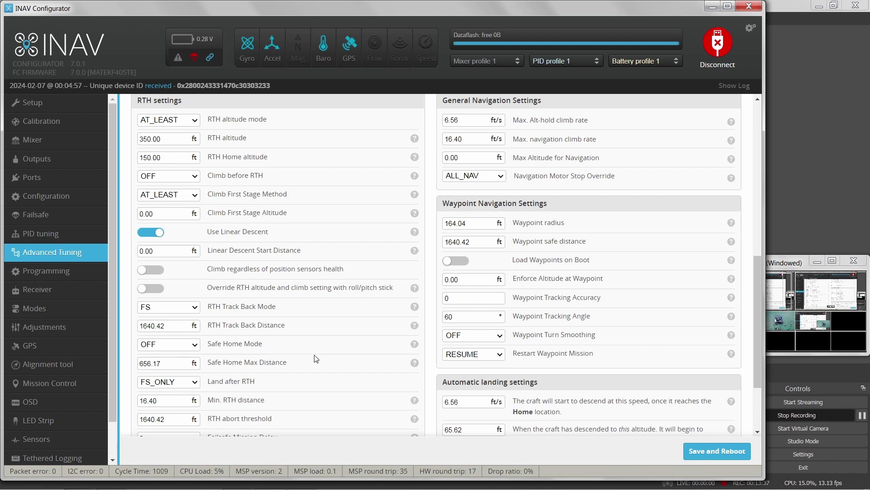
# - Set Land after RTH to NEVER, try FS_ONLY, and return it to NEVER
pyautogui.scroll(-2, 316, 357)
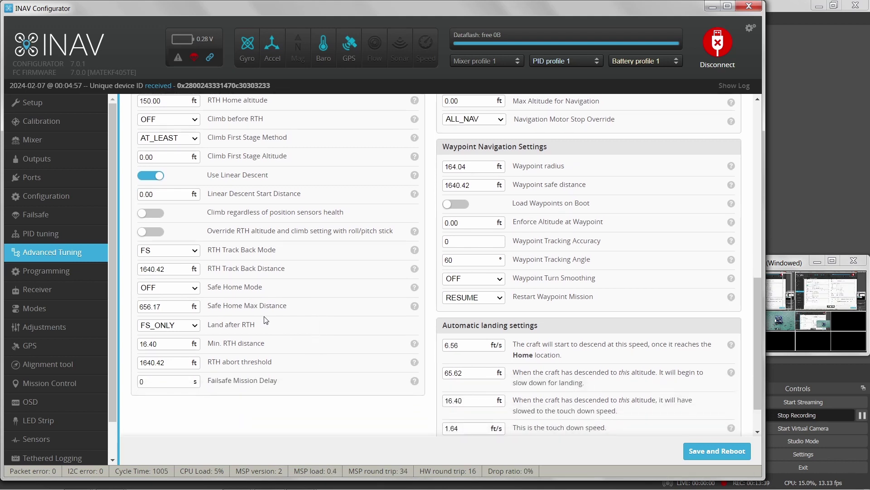
pyautogui.click(195, 327)
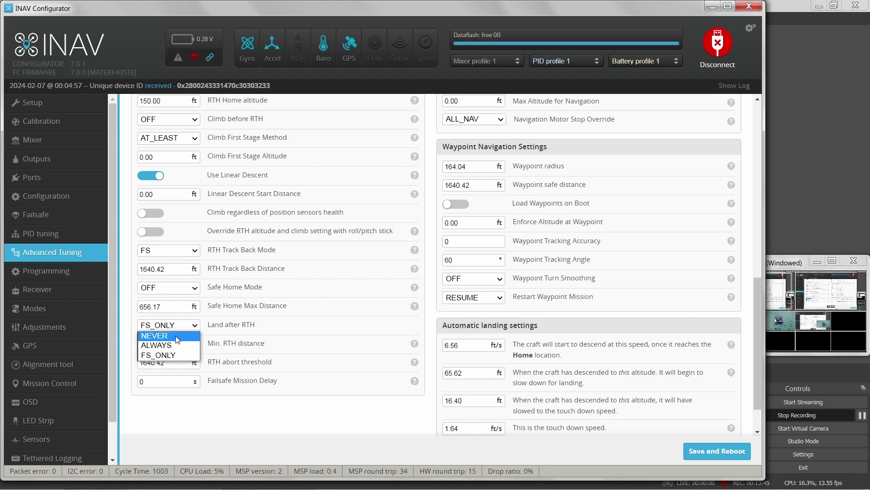
pyautogui.click(178, 340)
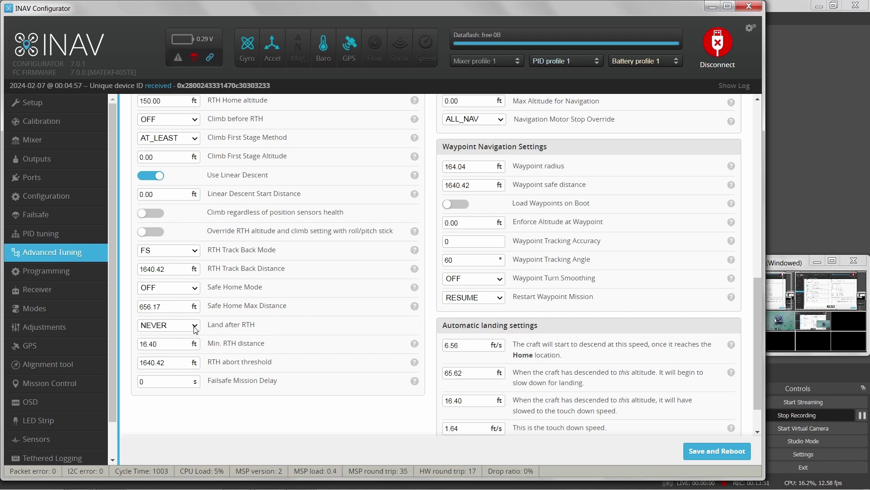
pyautogui.click(194, 325)
pyautogui.click(174, 355)
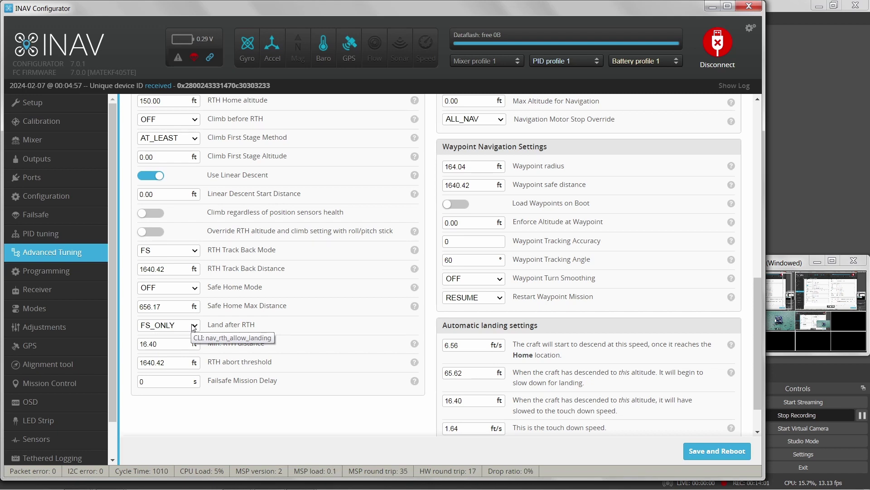
pyautogui.click(194, 326)
pyautogui.click(183, 335)
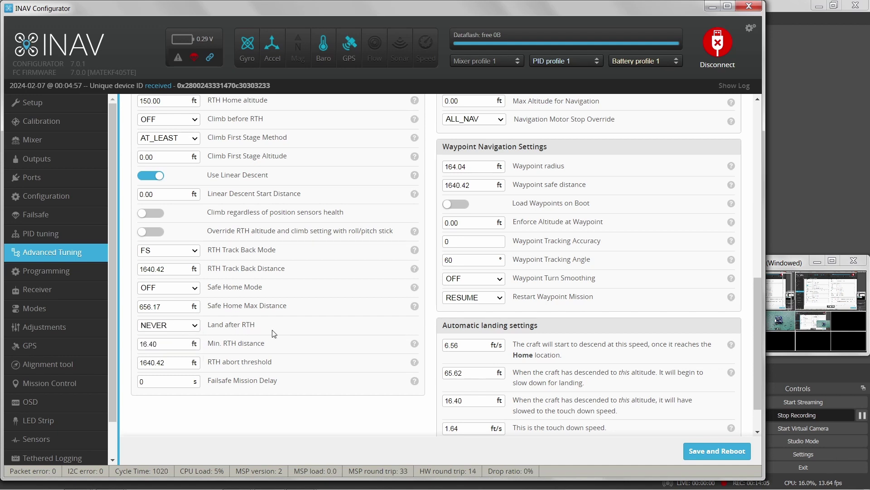
# - Set Min. RTH distance to 20 ft and check the help for RTH abort threshold
pyautogui.click(161, 344)
pyautogui.press('BackSpace')
pyautogui.press('BackSpace')
pyautogui.press('BackSpace')
pyautogui.press('BackSpace')
pyautogui.write('20')
pyautogui.click(168, 361)
pyautogui.click(174, 362)
pyautogui.moveTo(414, 363)
pyautogui.press('Tab')
# - Read the help for Min Throttle Down Pitch, Pitch to throttle ratio and Throttle smoothing in the fixed-wing navigation settings
pyautogui.scroll(4, 384, 329)
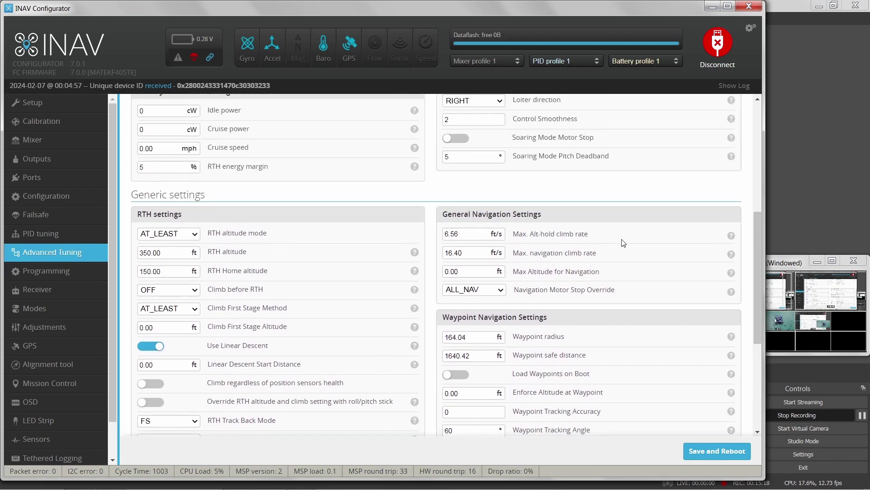
pyautogui.scroll(7, 624, 243)
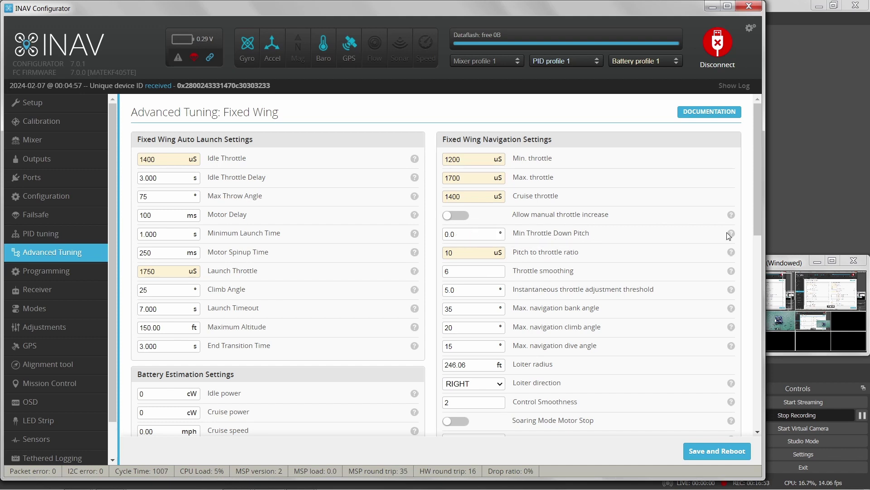
pyautogui.moveTo(730, 236)
pyautogui.moveTo(732, 254)
pyautogui.moveTo(732, 272)
# - Set the Loiter radius to 400 ft, change it to 300 ft, and check the Loiter direction options
pyautogui.press('BackSpace')
pyautogui.press('BackSpace')
pyautogui.press('BackSpace')
pyautogui.press('BackSpace')
pyautogui.press('BackSpace')
pyautogui.press('BackSpace')
pyautogui.write('400')
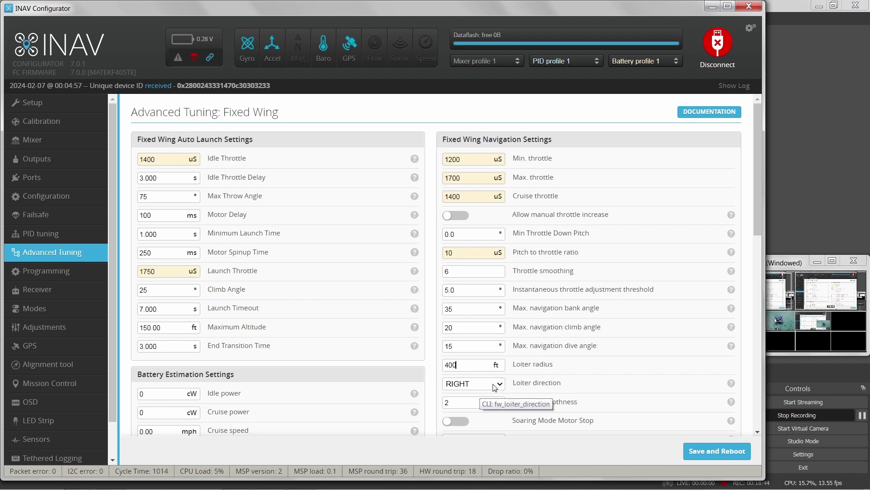
pyautogui.click(447, 365)
pyautogui.press('BackSpace')
pyautogui.write('300')
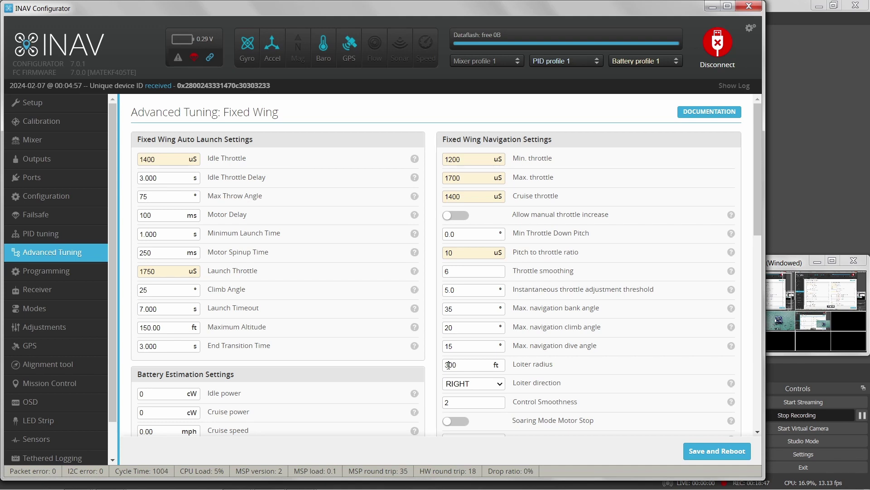
pyautogui.click(500, 384)
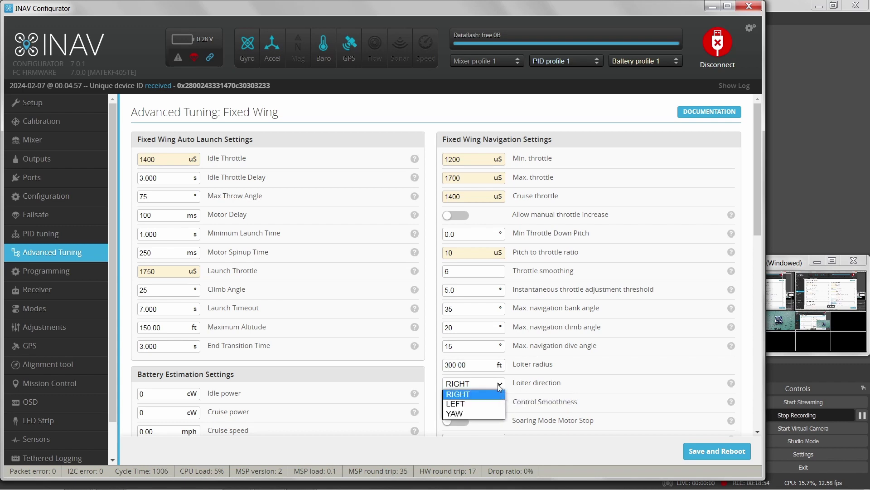
pyautogui.click(500, 385)
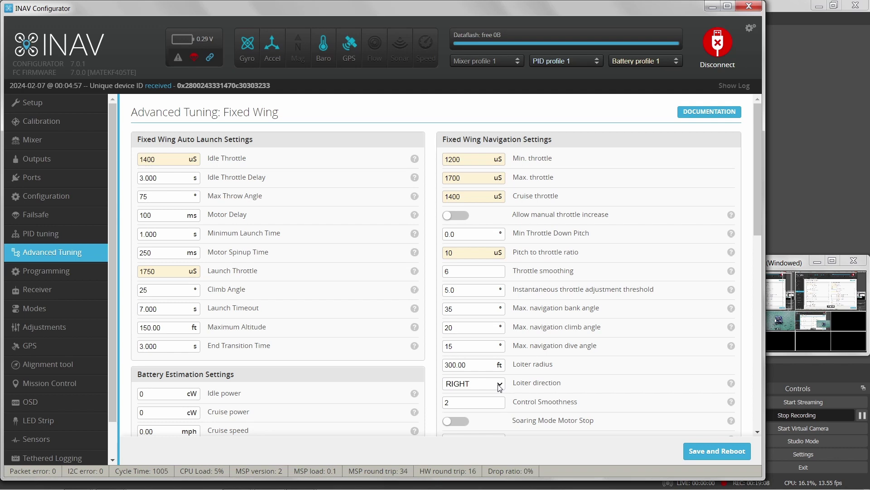
# - Review the General Navigation, Waypoint Navigation and Automatic landing settings
pyautogui.scroll(-3, 596, 368)
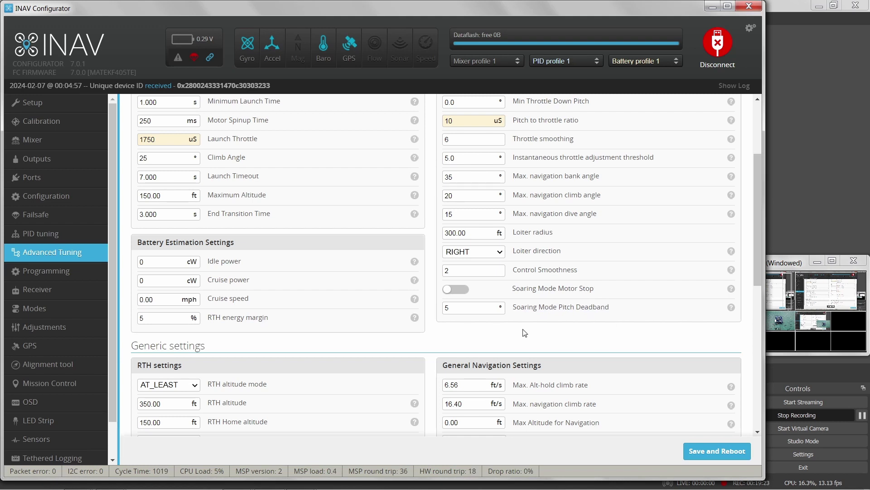
pyautogui.scroll(-1, 526, 335)
pyautogui.scroll(-3, 525, 335)
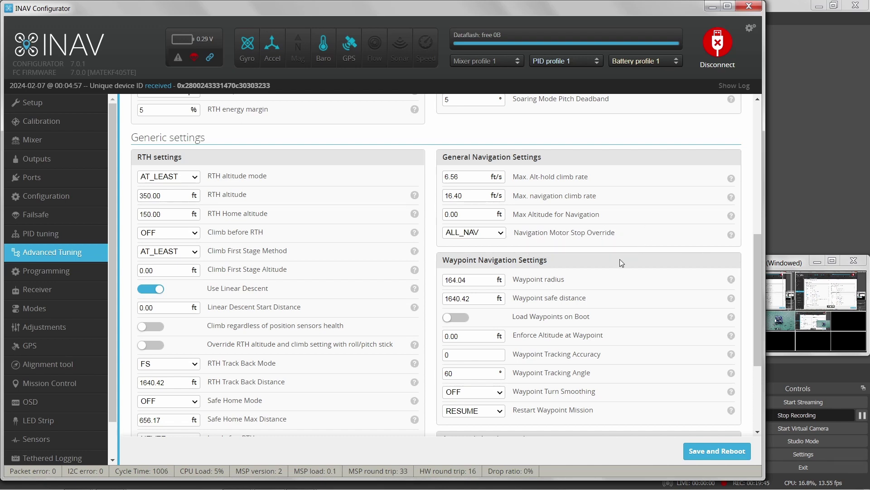
pyautogui.scroll(-1, 619, 260)
pyautogui.scroll(-1, 621, 263)
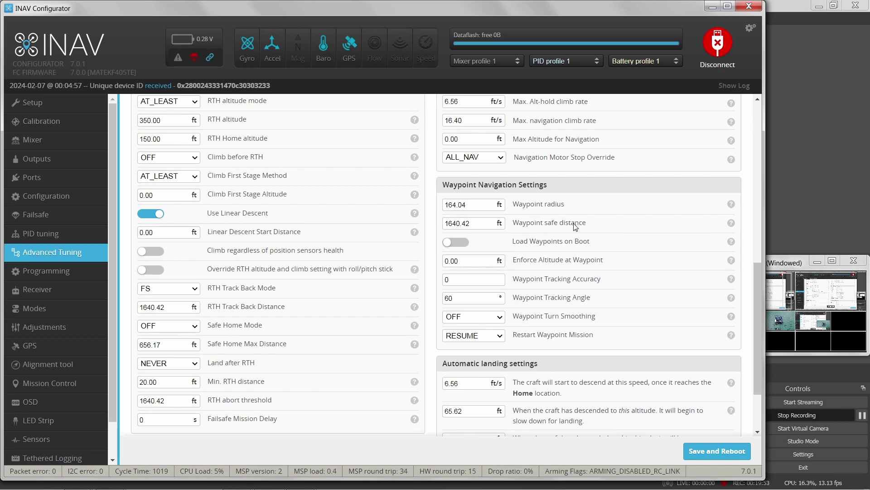
pyautogui.scroll(-2, 574, 226)
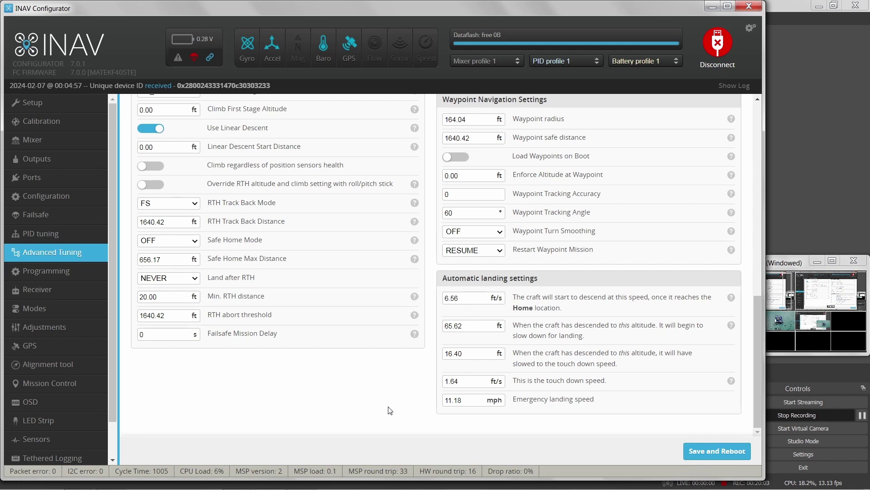
# - Save the Advanced Tuning settings, reboot the flight controller, and disconnect it from the configurator
pyautogui.scroll(10, 390, 410)
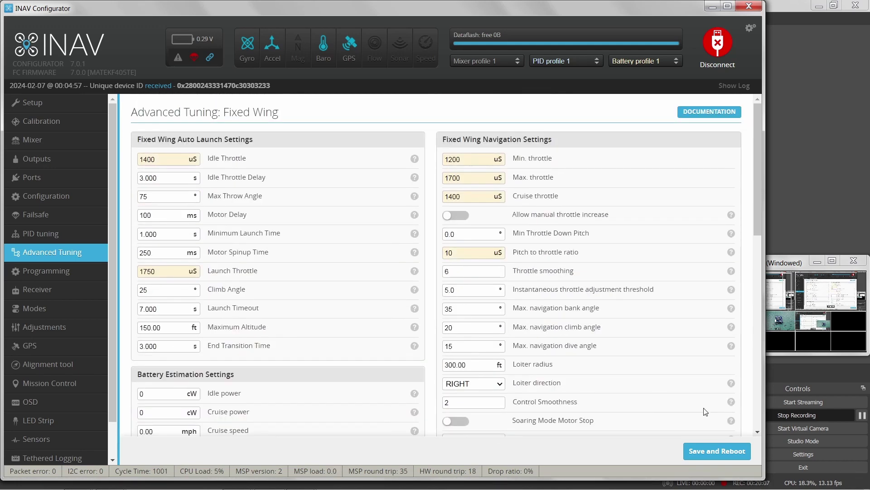
pyautogui.click(715, 451)
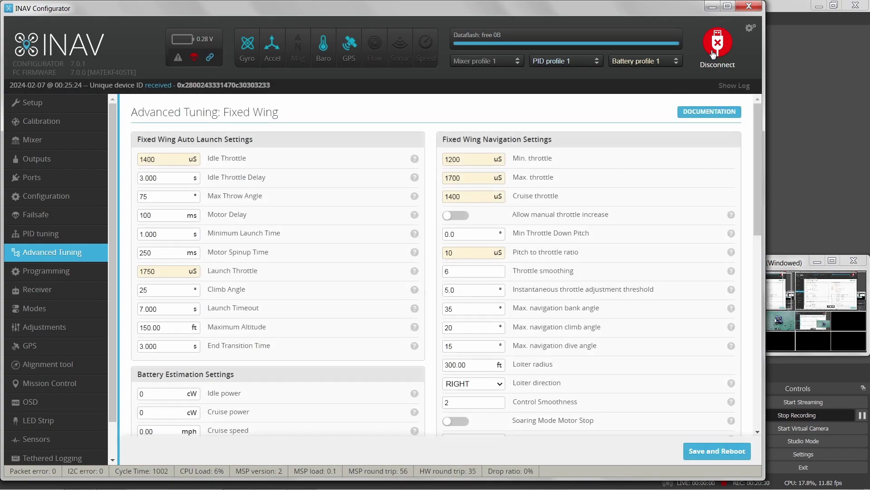
pyautogui.click(714, 53)
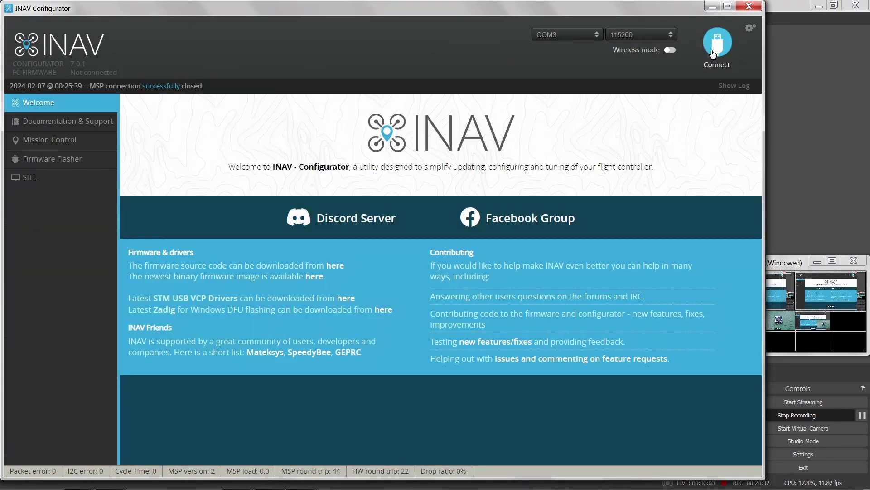